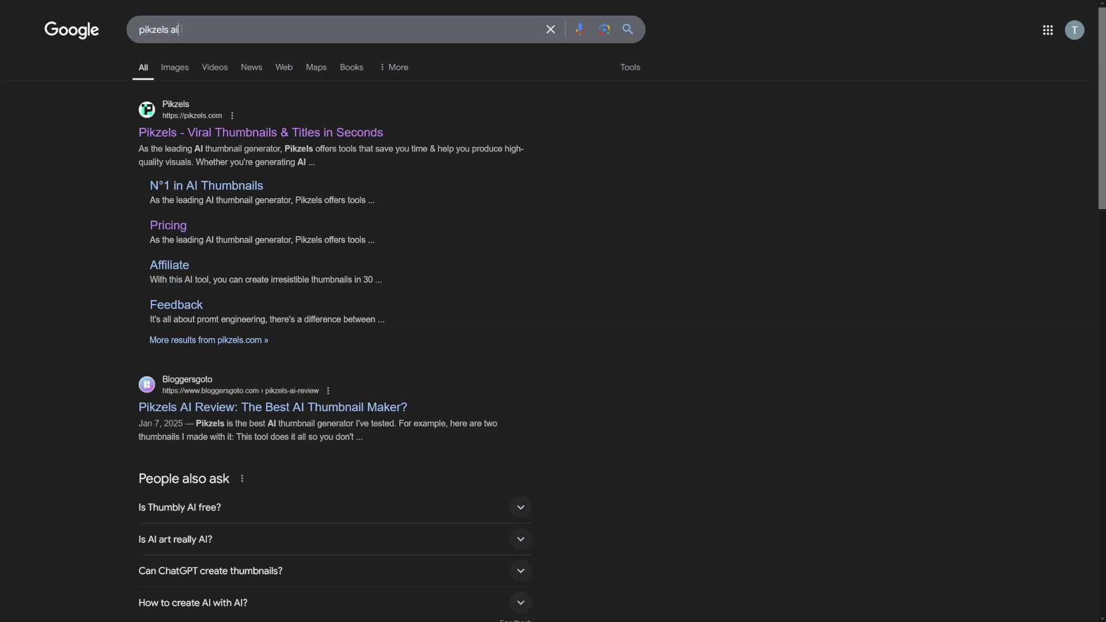
# Open the Pikzels website from the 'pikzels ai' Google search results
pyautogui.click(265, 132)
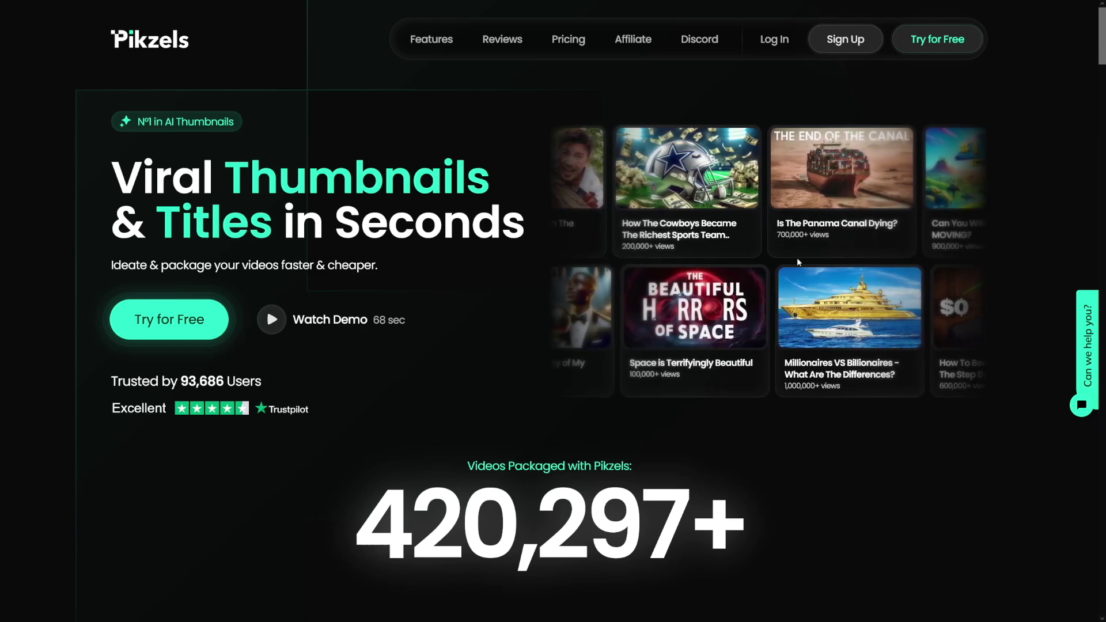
# Scroll down to Step 02 and view the Link and Prompt thumbnail demos
pyautogui.scroll(-4, 801, 248)
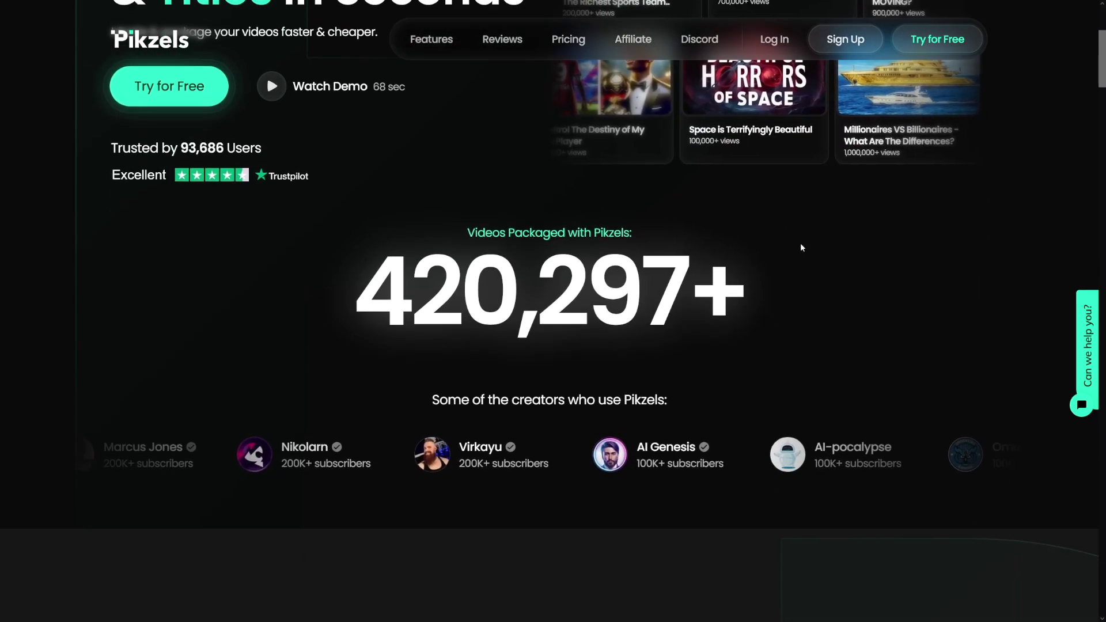
pyautogui.scroll(-10, 802, 248)
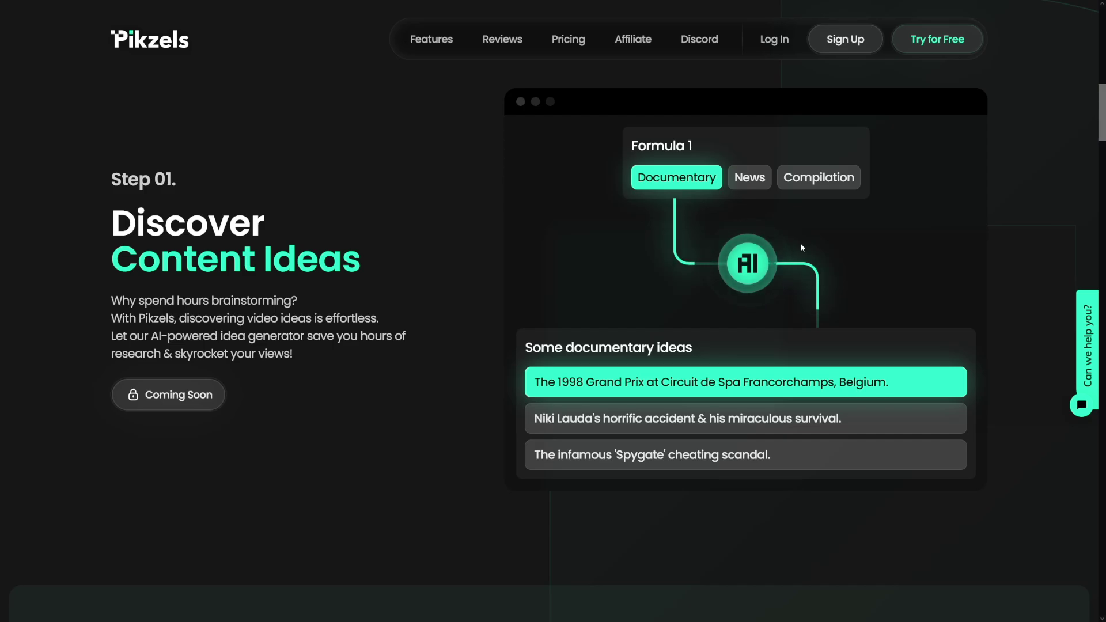
pyautogui.scroll(-1, 801, 244)
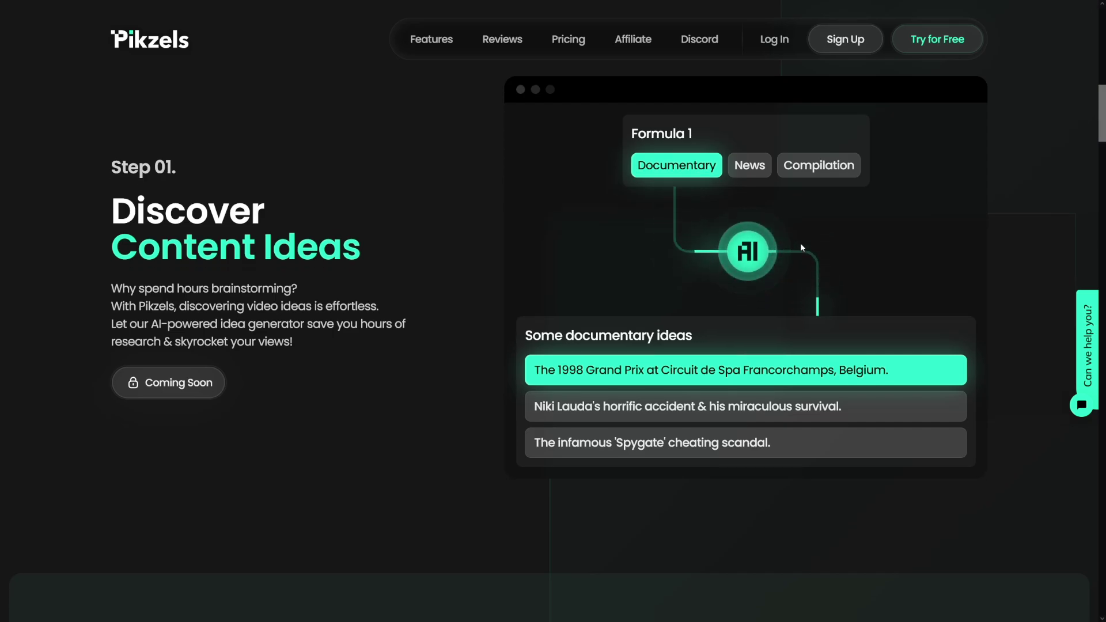
pyautogui.scroll(-8, 800, 243)
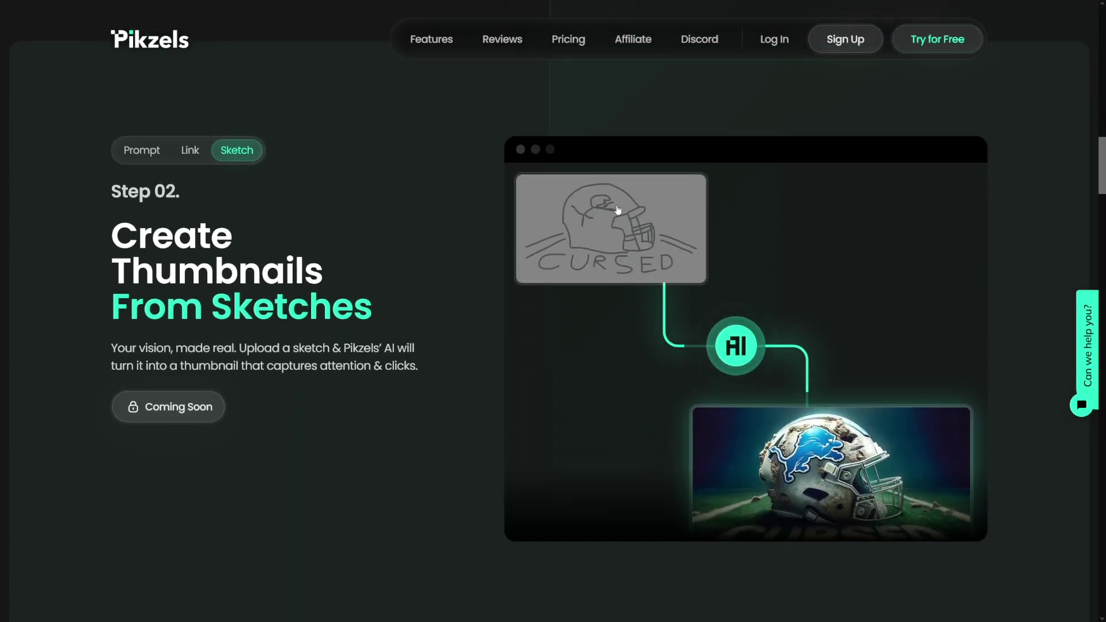
pyautogui.click(192, 152)
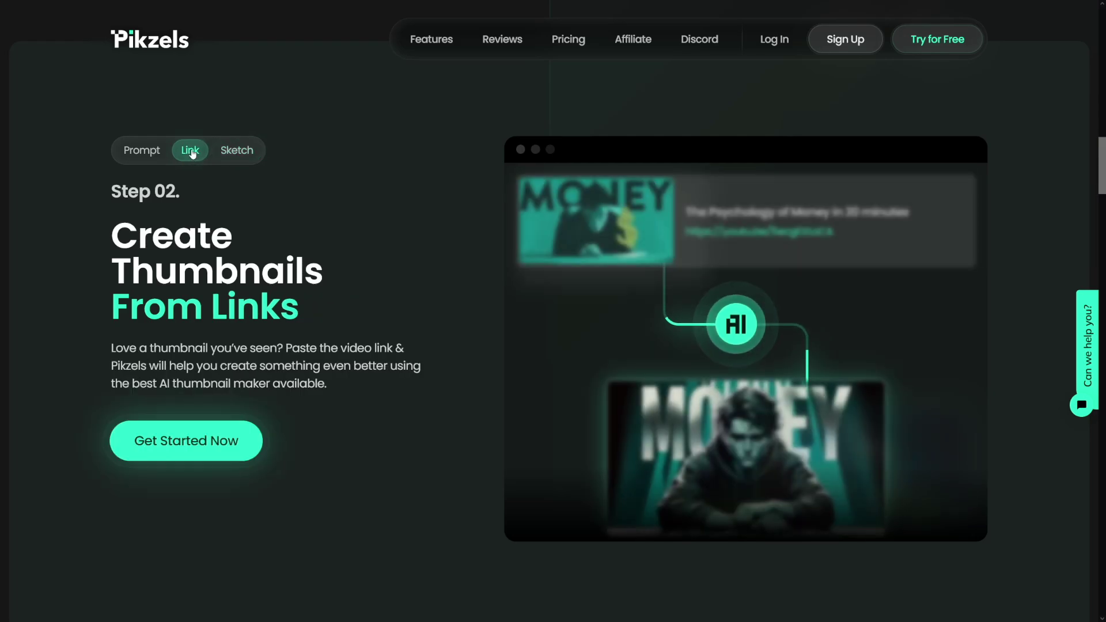
pyautogui.click(154, 150)
pyautogui.scroll(-8, 654, 260)
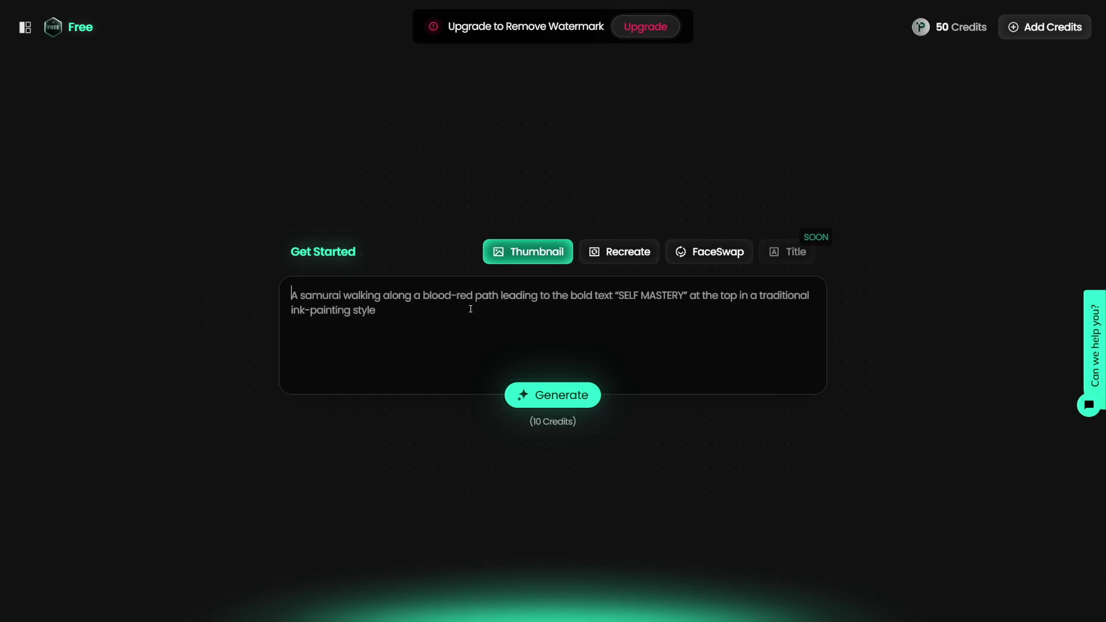
# Switch the thumbnail generator to Recreate mode
pyautogui.click(631, 252)
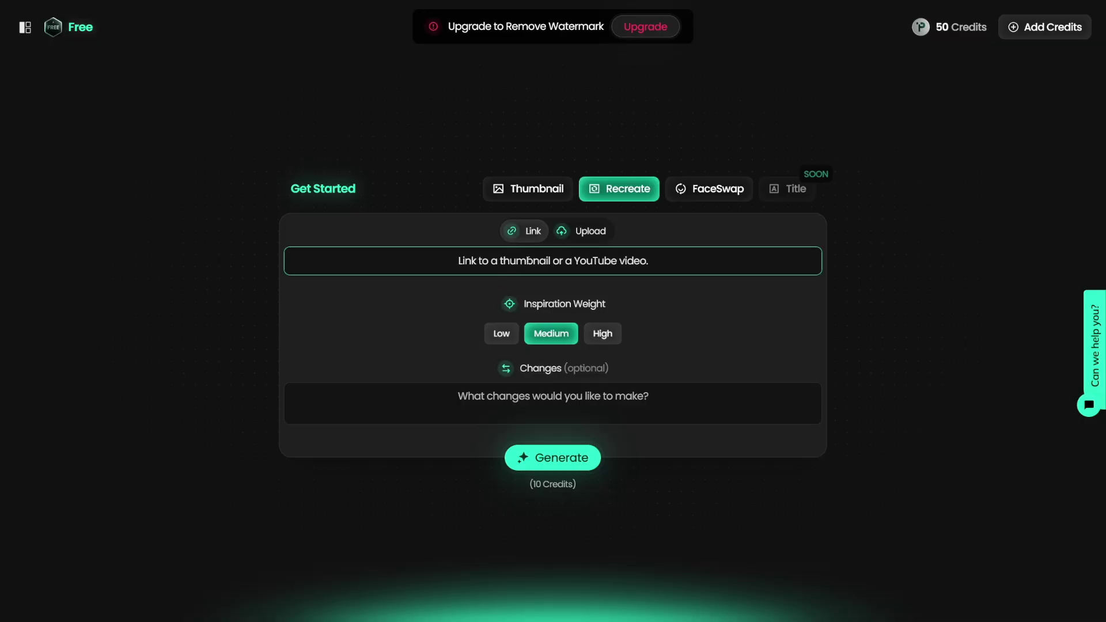
# Paste the Bible Stories video link and generate a recreation at Medium inspiration weight
pyautogui.write('https://www.youtube.com/watch?v=93HFq8wGkts')
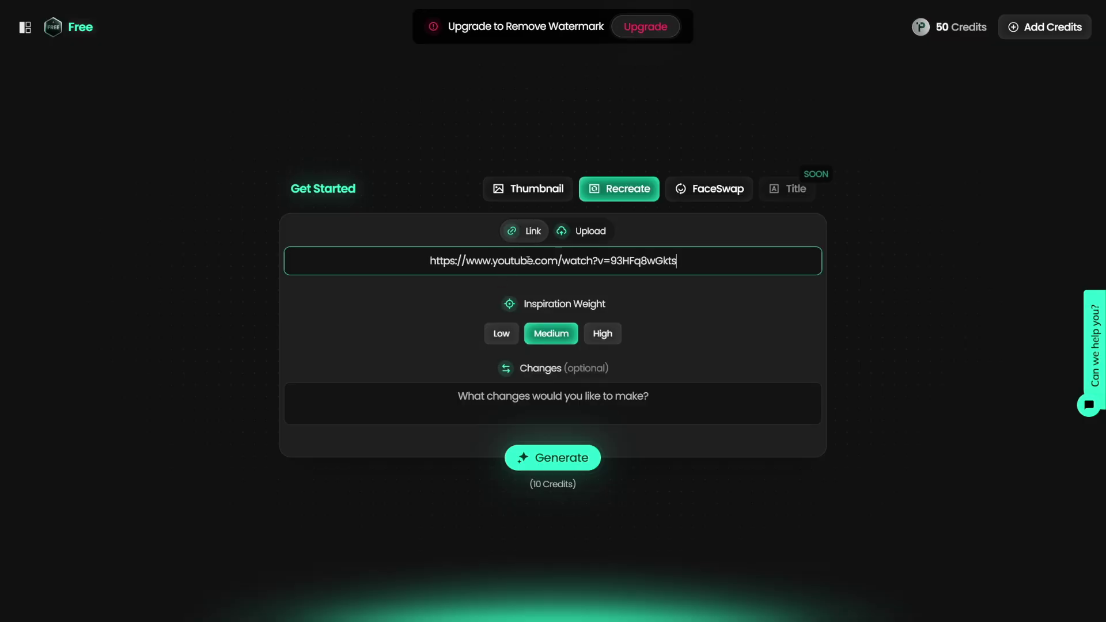
pyautogui.moveTo(522, 303); pyautogui.dragTo(599, 304)
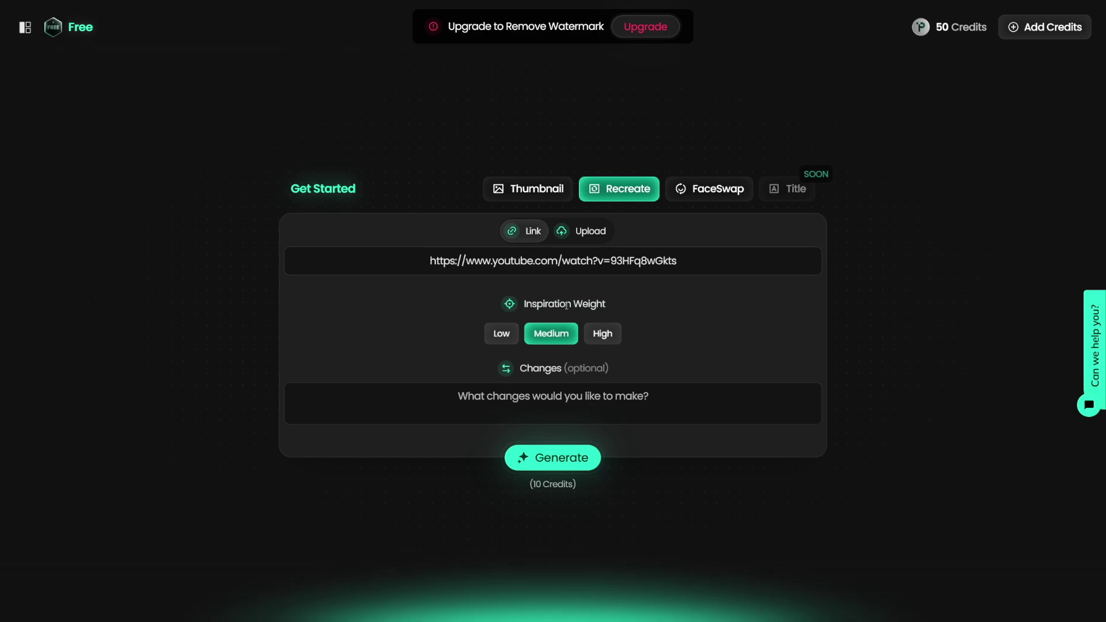
pyautogui.click(531, 402)
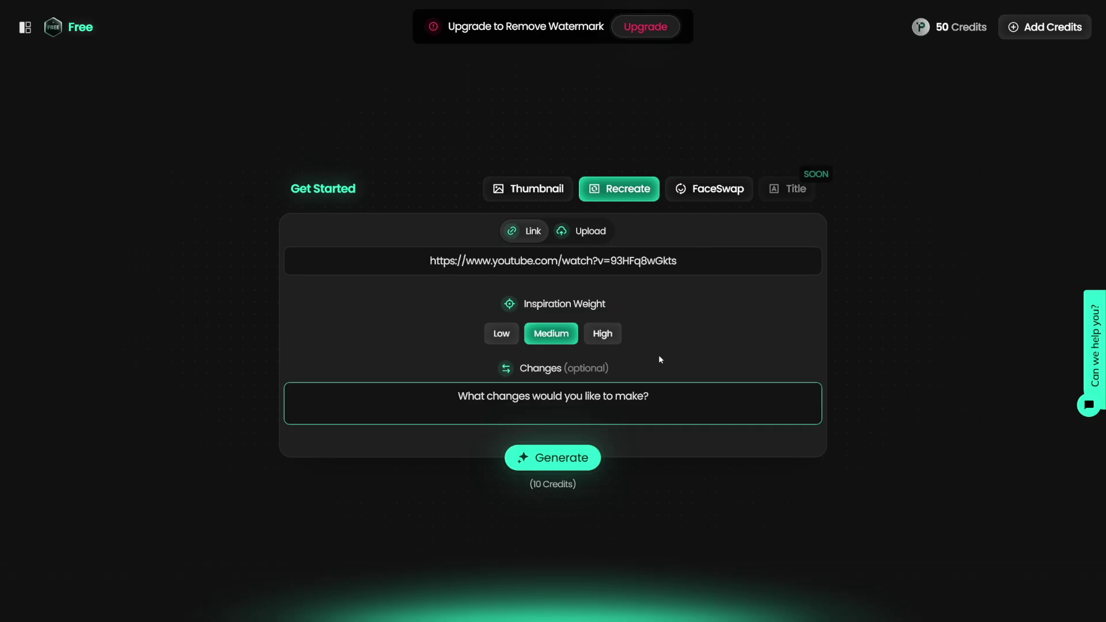
pyautogui.click(562, 458)
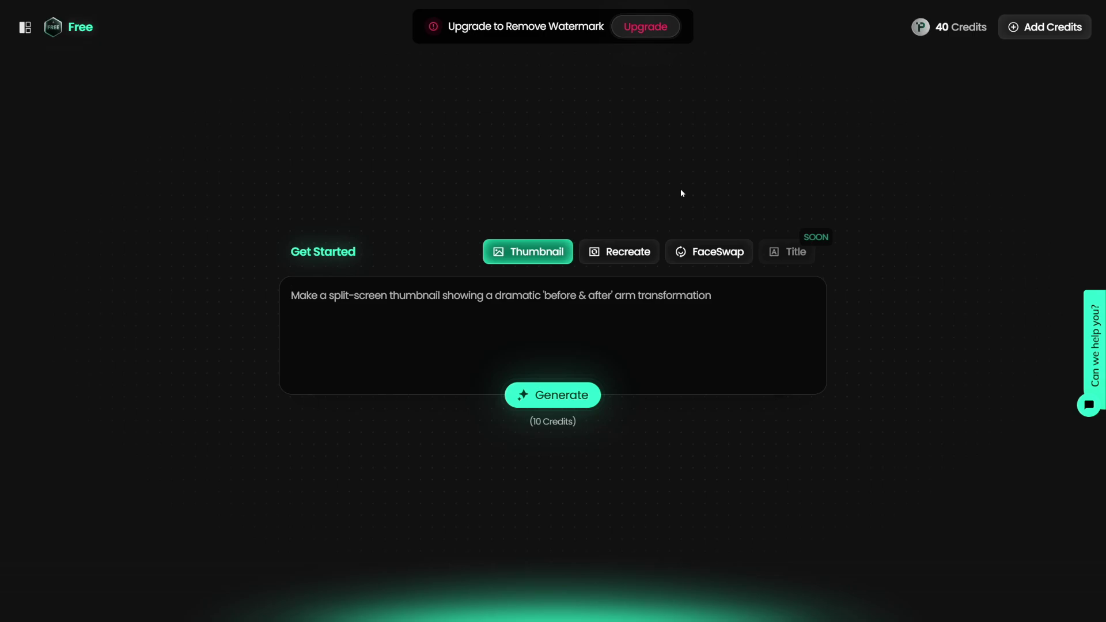
# Generate a thumbnail from the prompt 'a man is running from a train. he looks scared'
pyautogui.write('a man ')
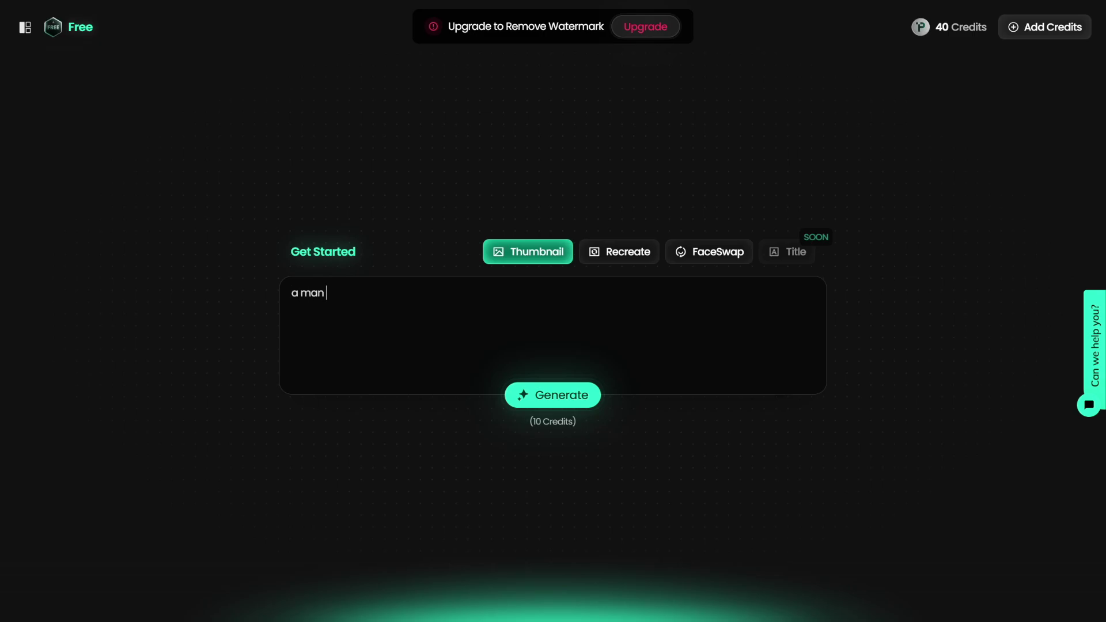
pyautogui.write('is running from a train. he looks s')
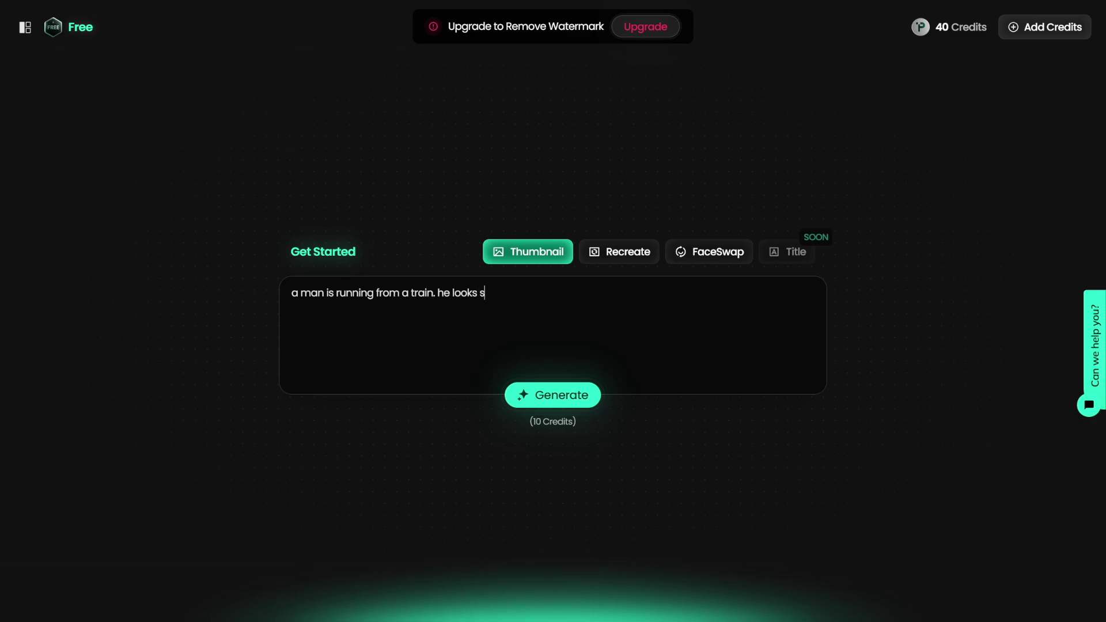
pyautogui.write('cared')
pyautogui.press('Return')
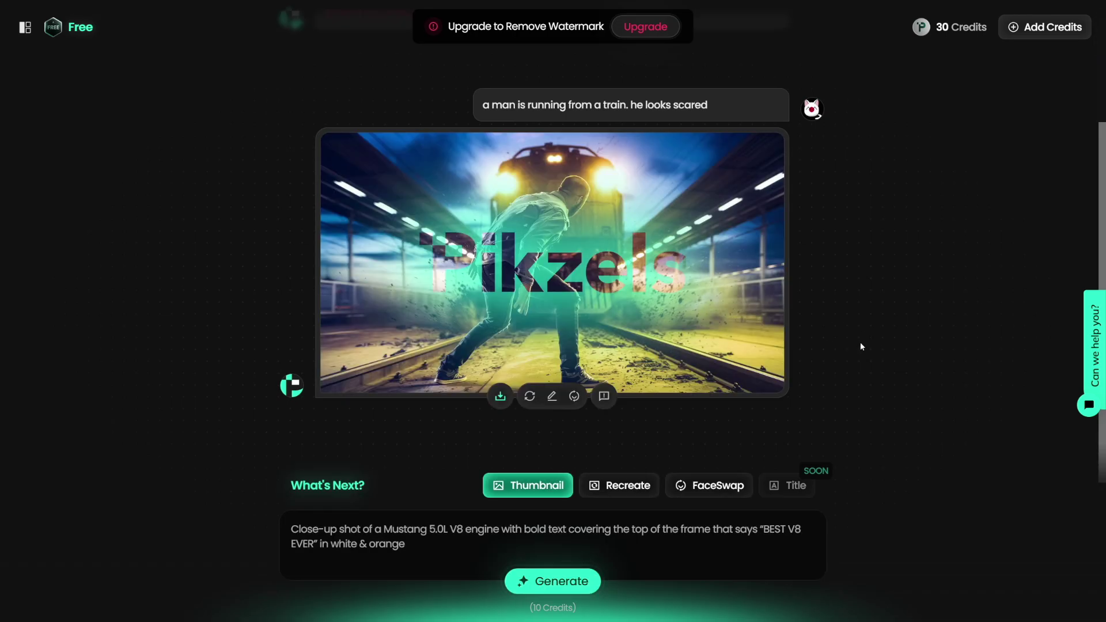
pyautogui.moveTo(756, 296)
pyautogui.click(767, 151)
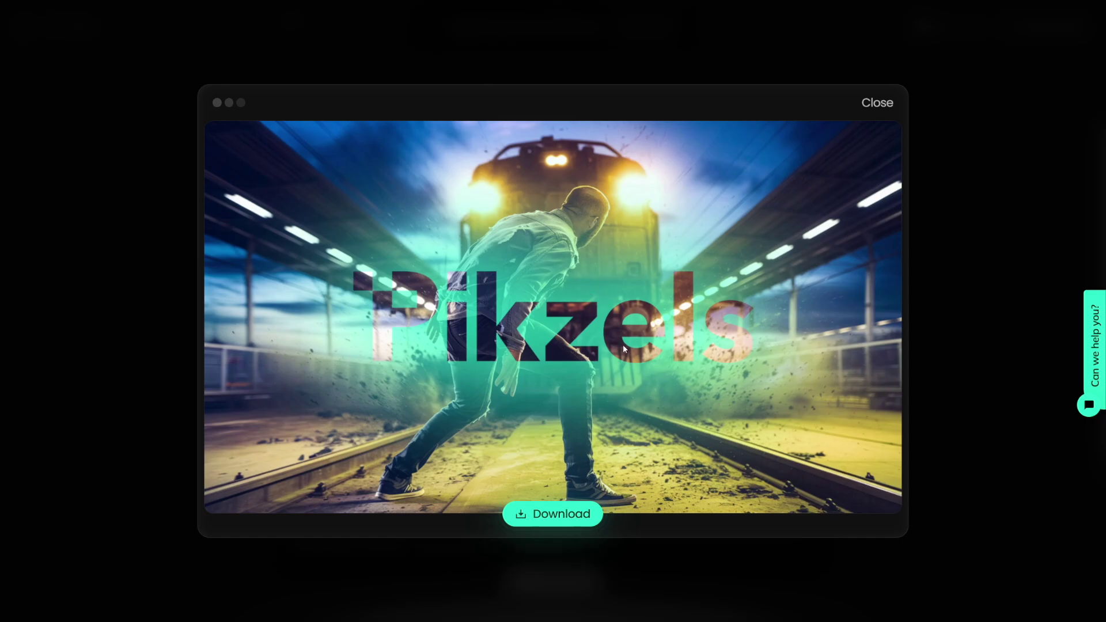
pyautogui.click(877, 105)
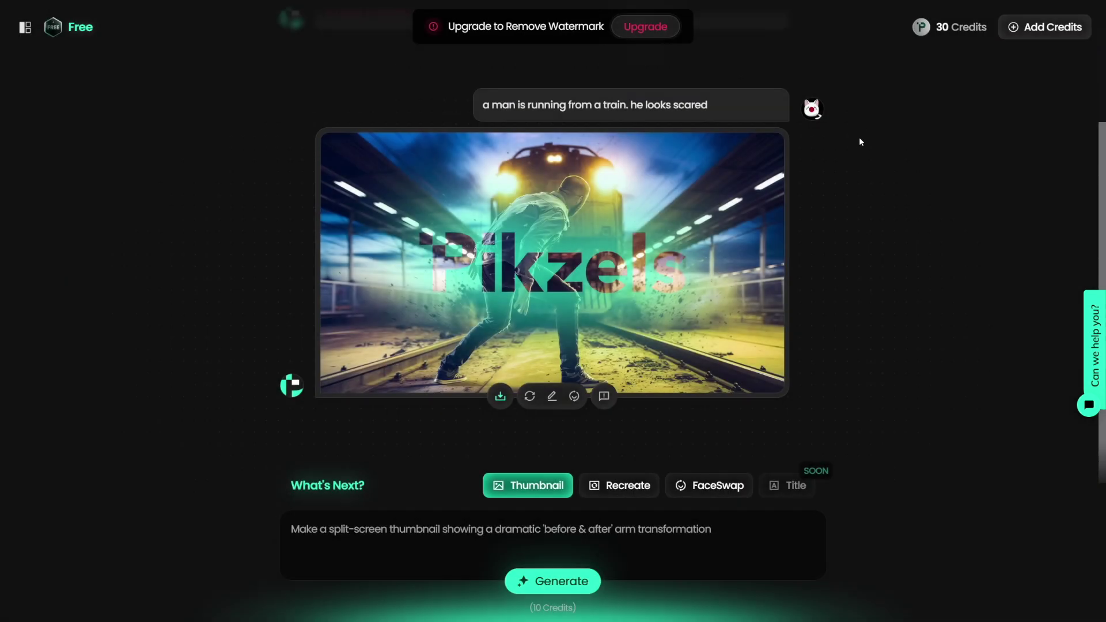
# Request an edit to the thumbnail: 'I want to see the mans face. H'
pyautogui.click(552, 397)
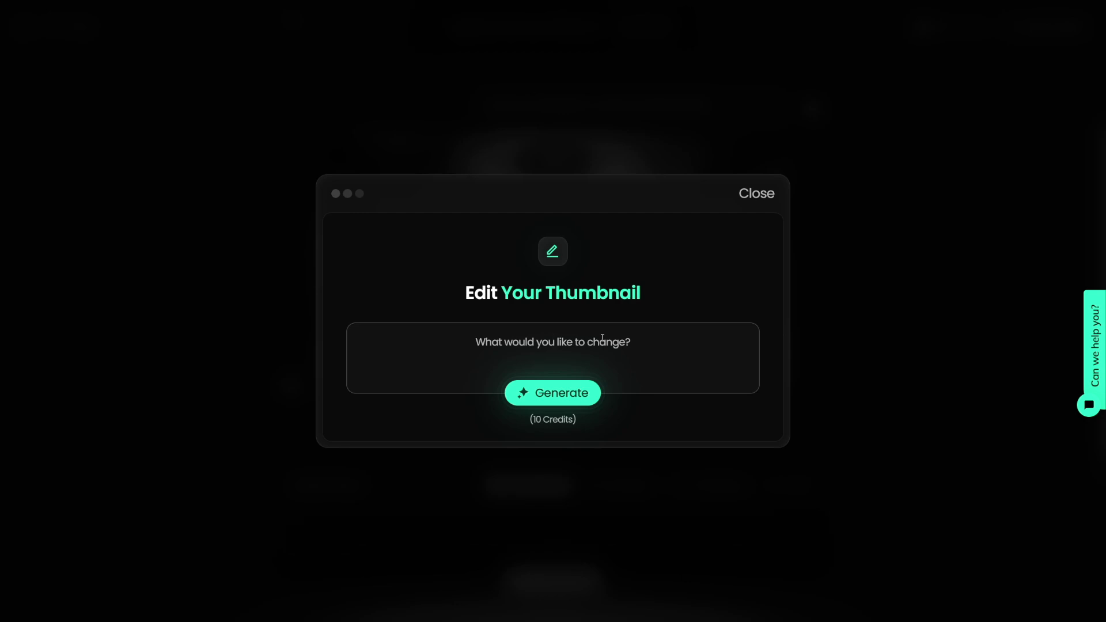
pyautogui.write('I')
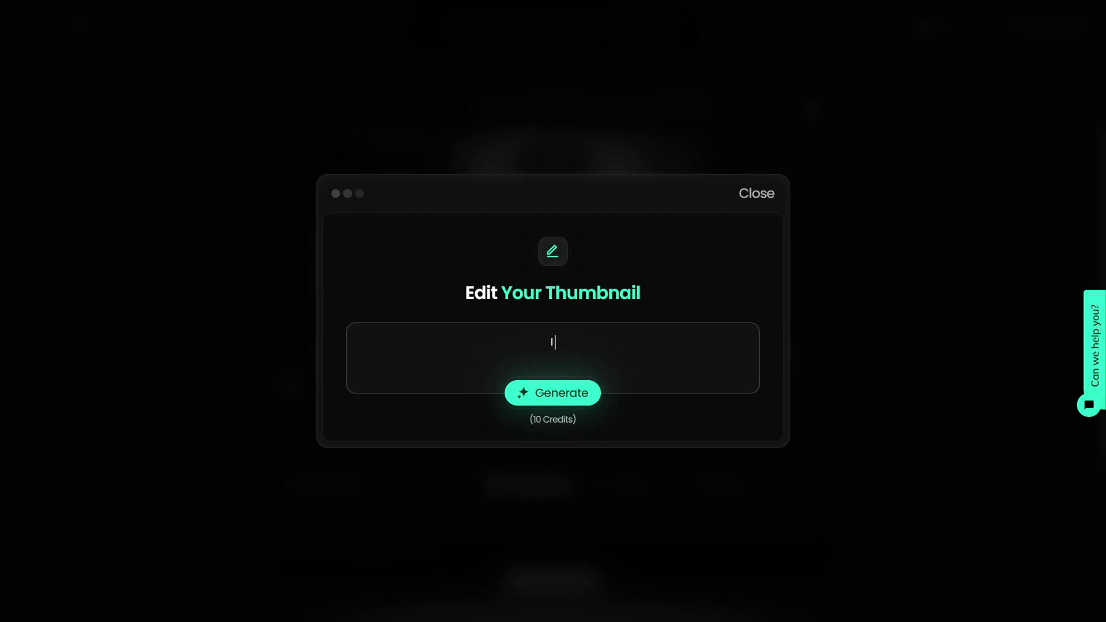
pyautogui.write(' want to see the mans face')
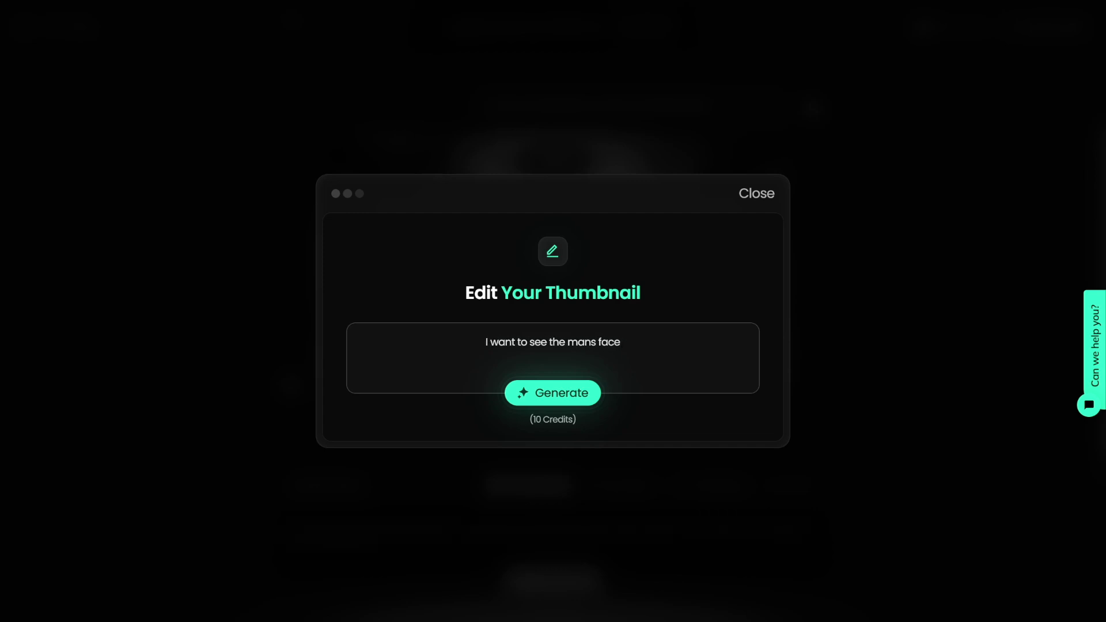
pyautogui.press('BackSpace')
pyautogui.write('. H')
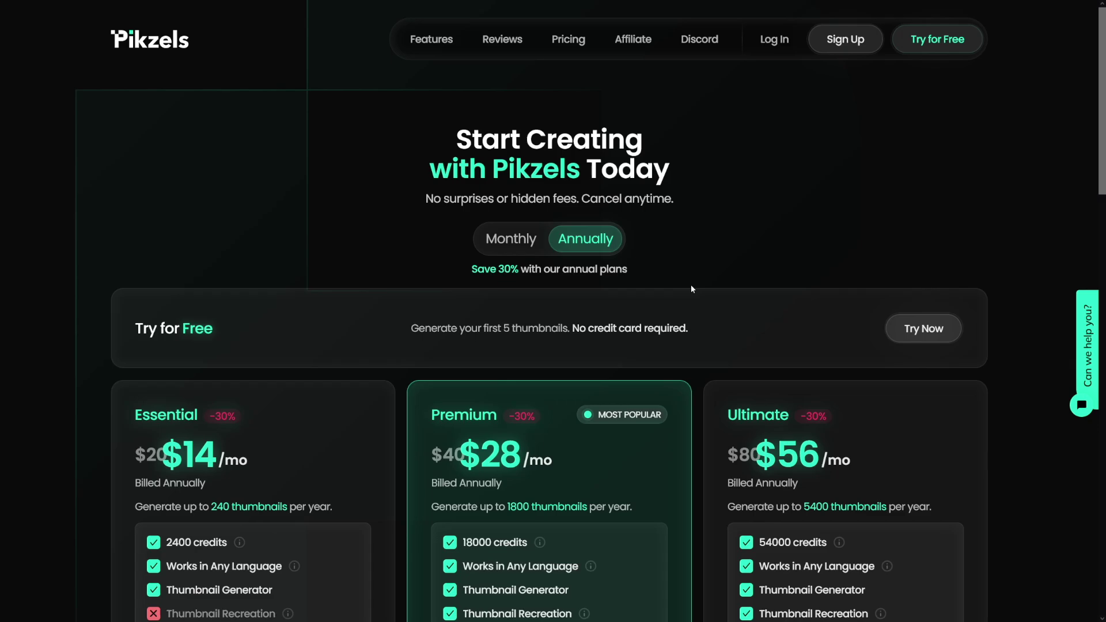
# Scroll to the plan details and highlight the Essential plan's 2400 credits
pyautogui.scroll(-4, 692, 289)
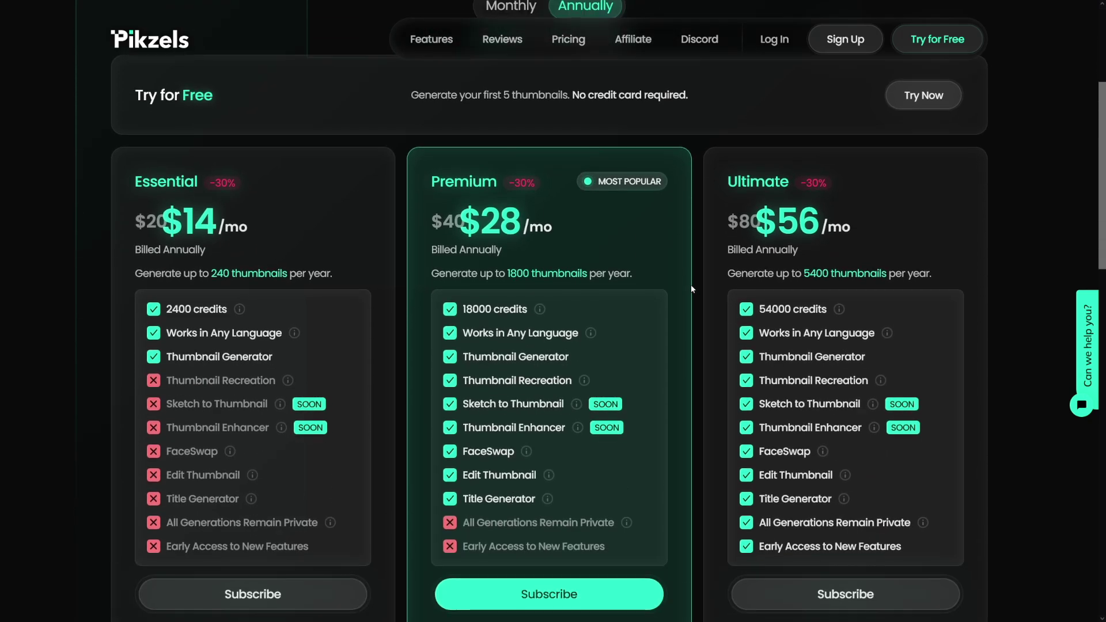
pyautogui.moveTo(166, 309); pyautogui.dragTo(221, 309)
pyautogui.click(218, 297)
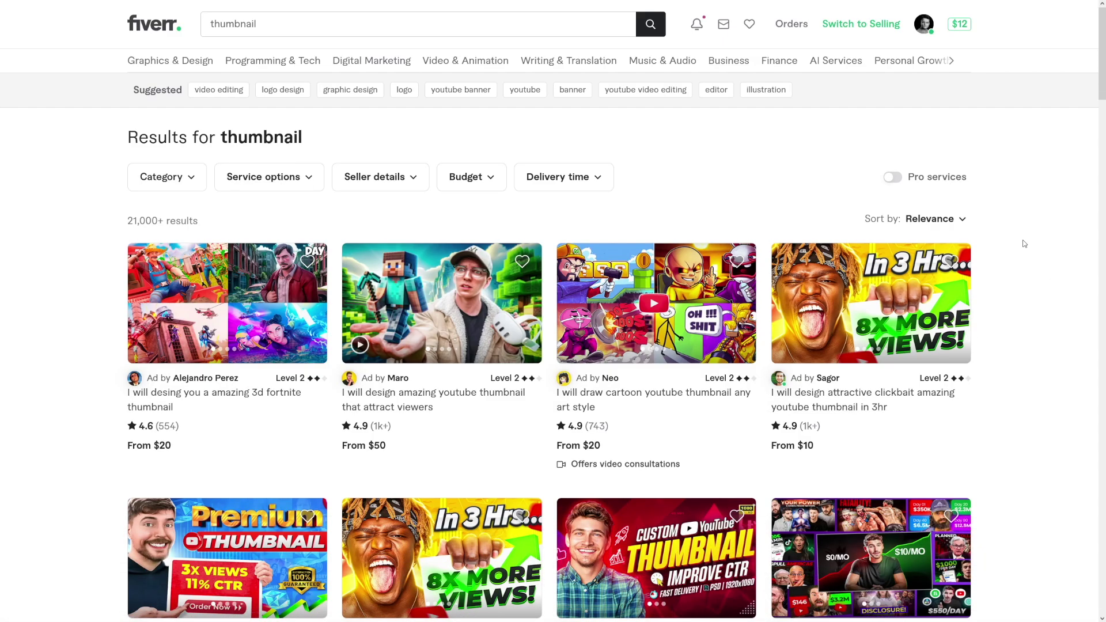
# Browse the Fiverr thumbnail gigs, then highlight the Essential plan's old and new price
pyautogui.scroll(-3, 1022, 245)
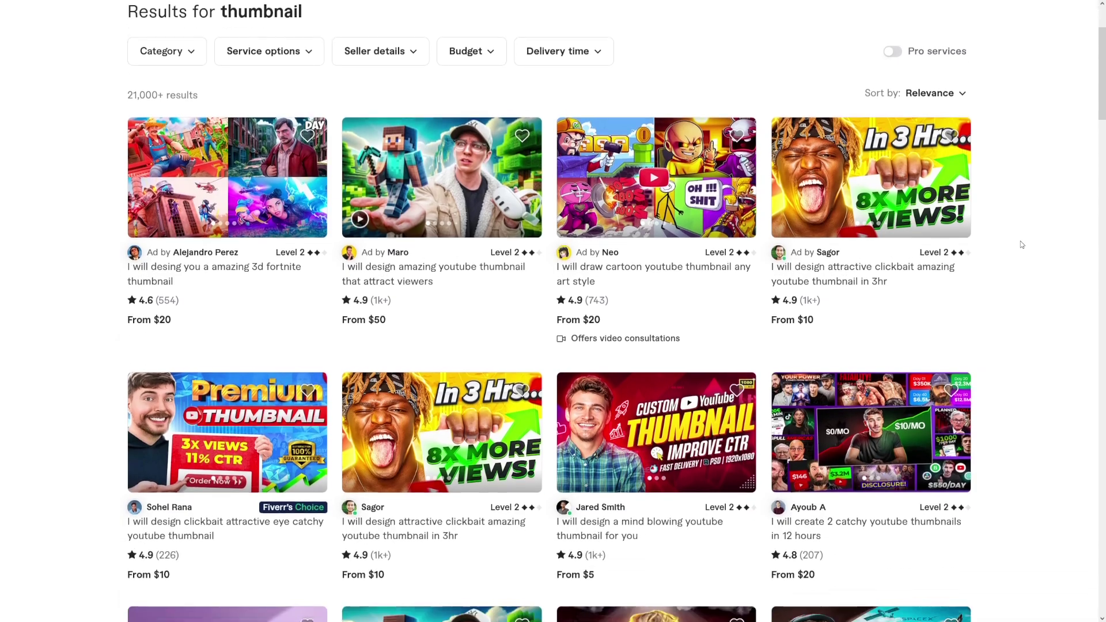
pyautogui.scroll(-7, 1022, 245)
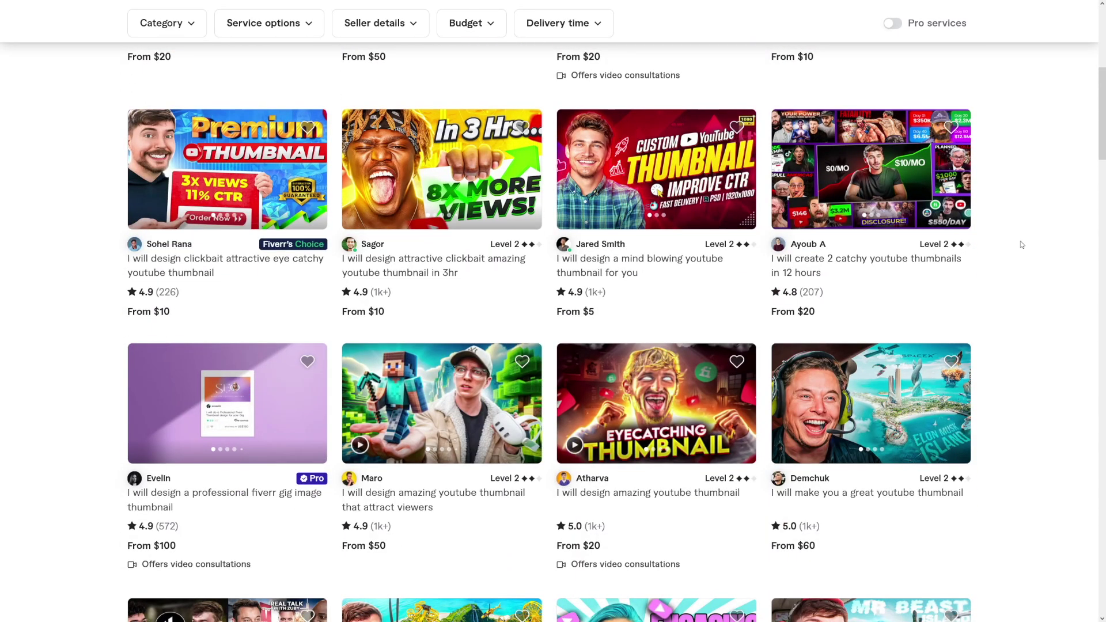
pyautogui.scroll(-1, 1022, 245)
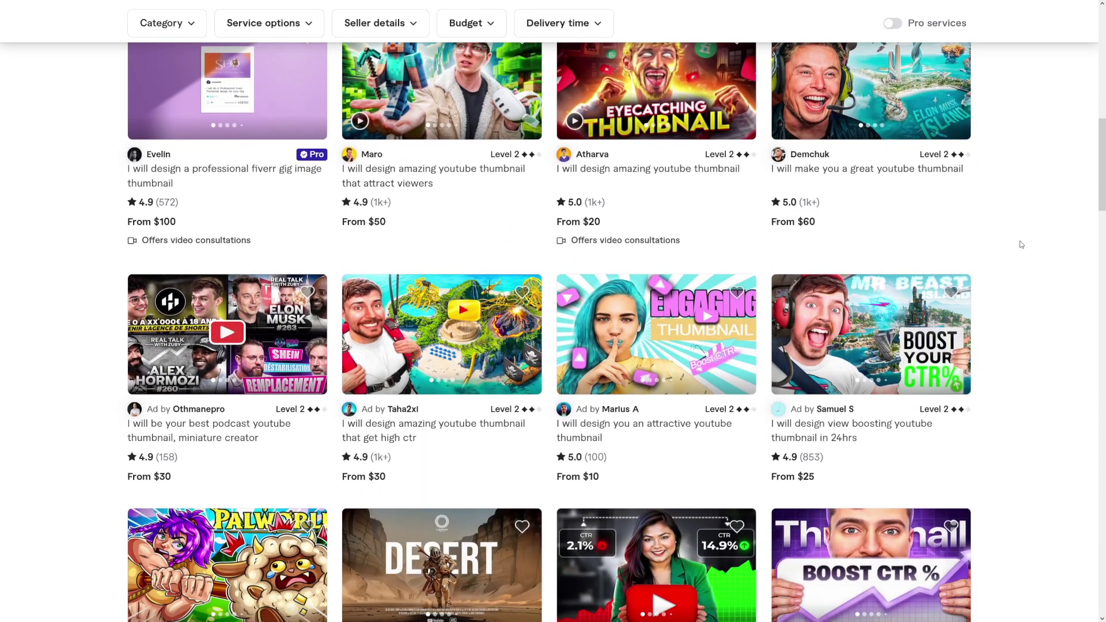
pyautogui.scroll(-2, 1022, 245)
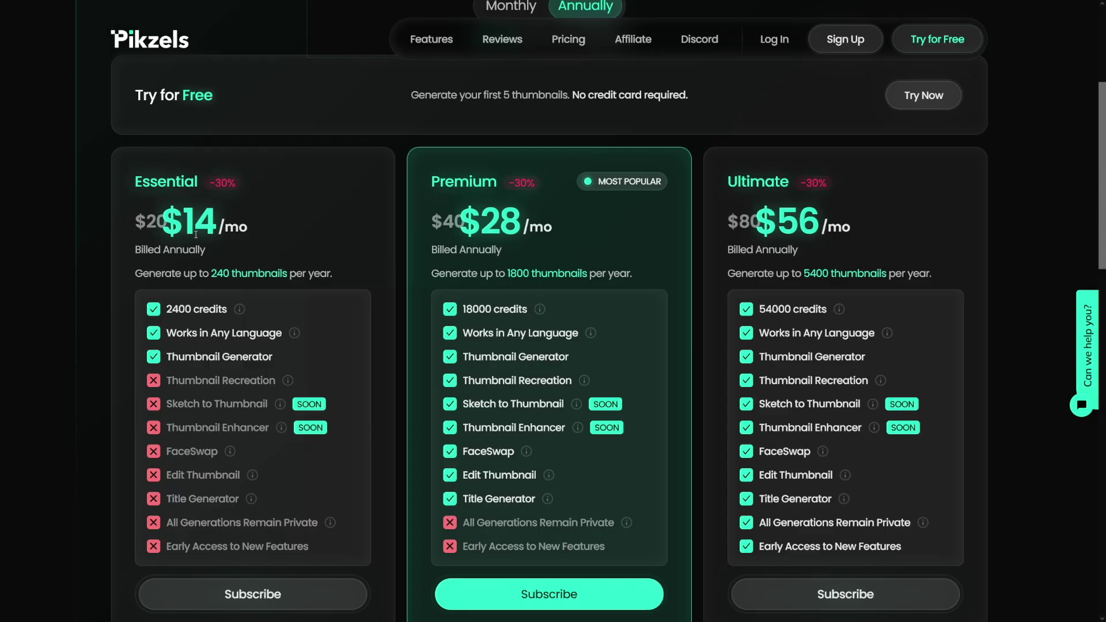
pyautogui.moveTo(196, 234); pyautogui.dragTo(249, 230)
pyautogui.click(248, 227)
pyautogui.scroll(4, 702, 285)
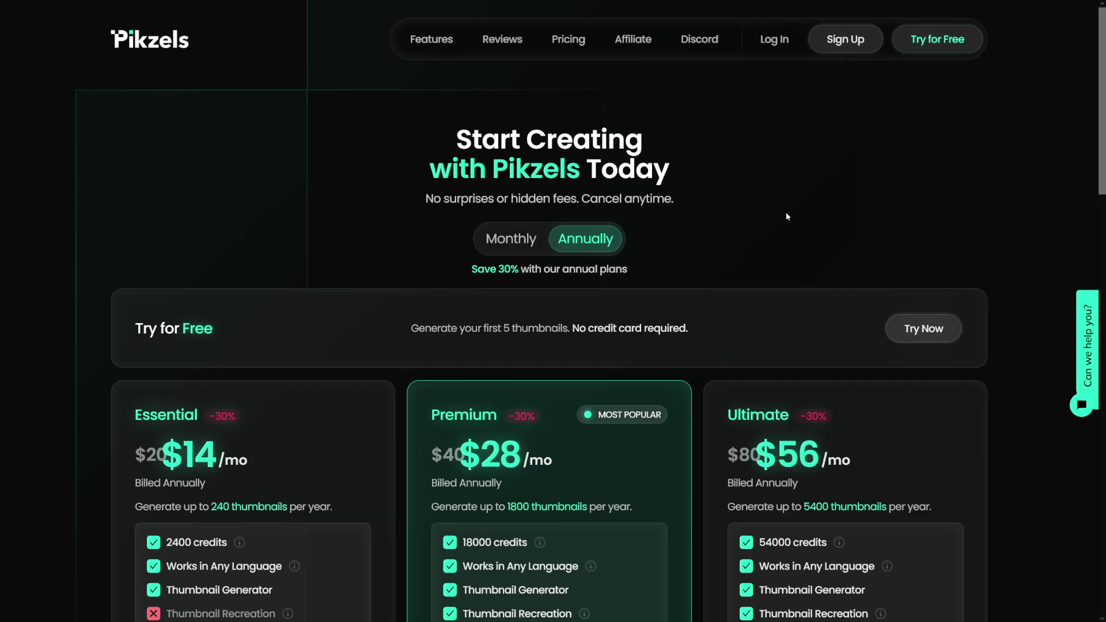